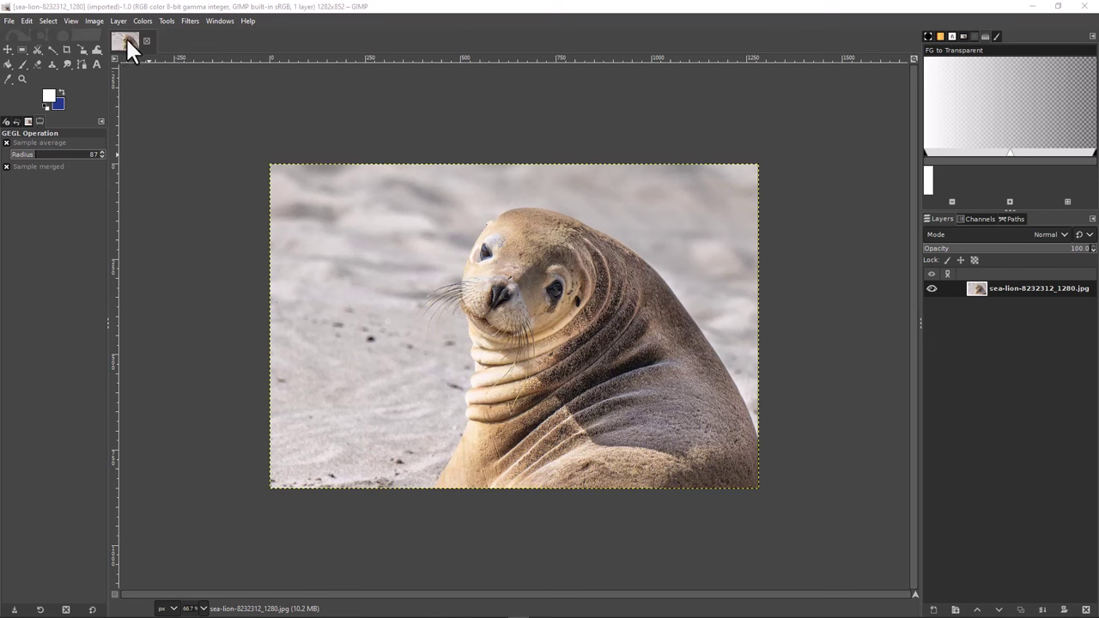
Create two duplicates of the original sea lion image.
click(127, 40)
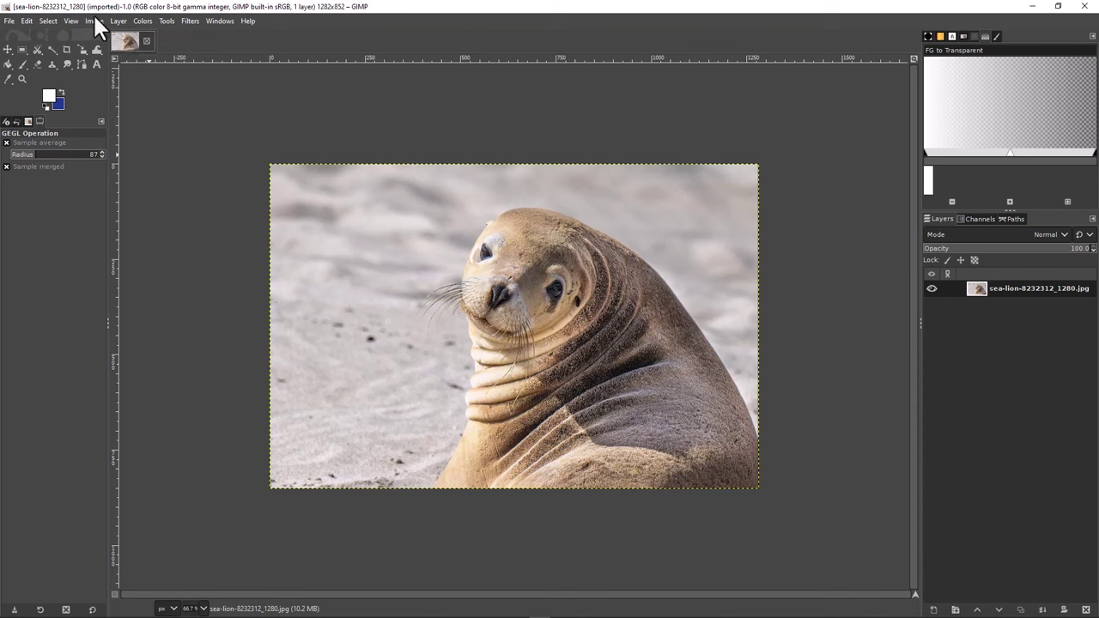
click(95, 20)
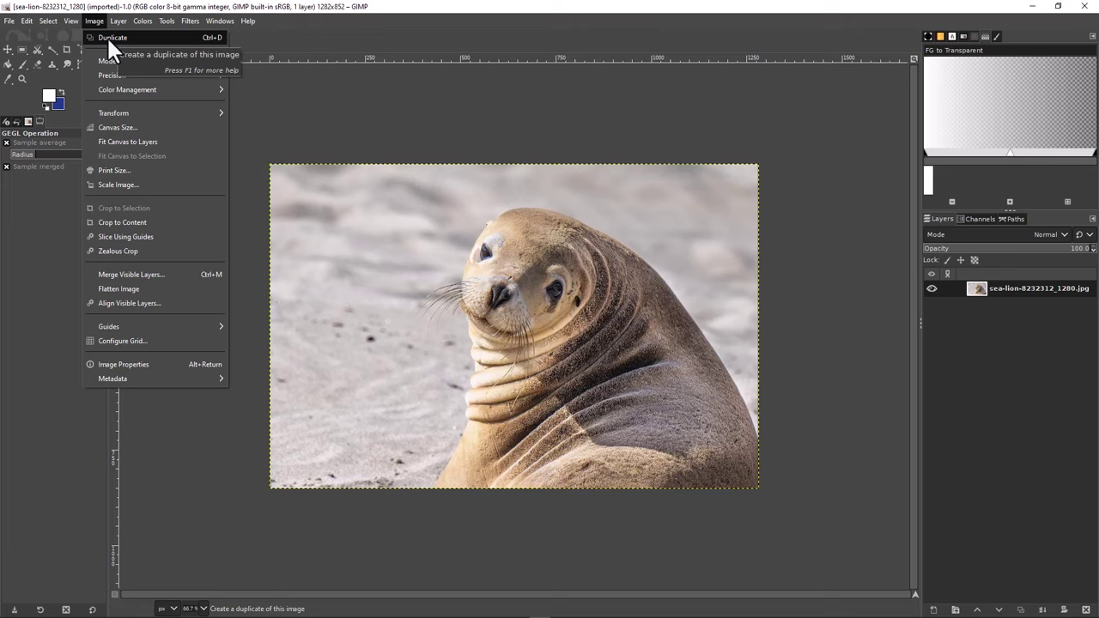
click(108, 39)
click(94, 20)
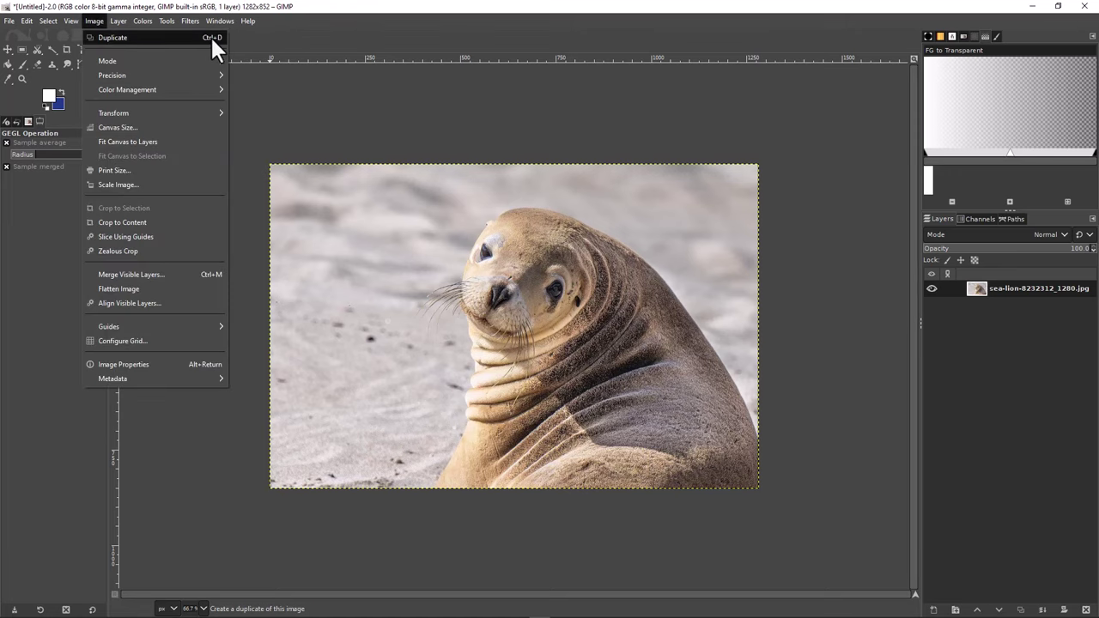
click(92, 24)
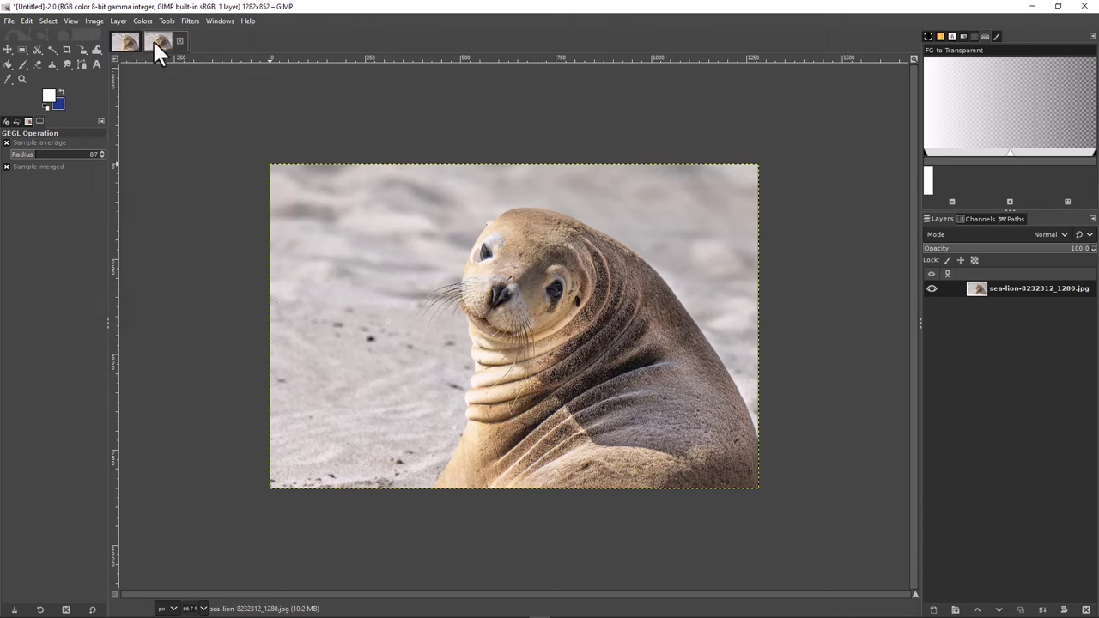
key(ctrl+d)
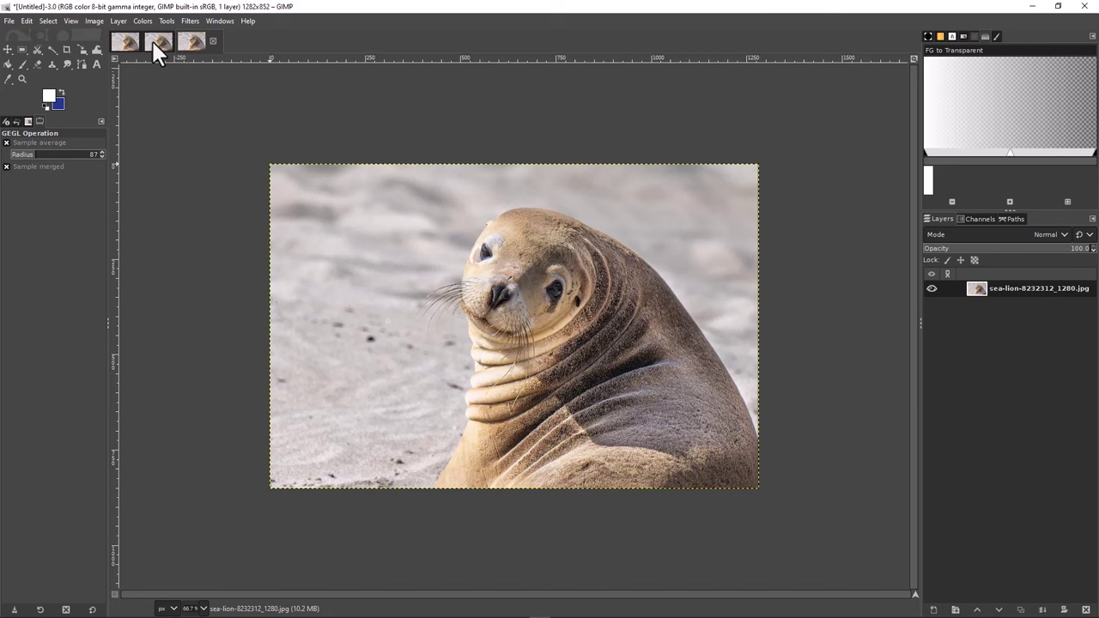
Duplicate the sea lion layer in the first duplicate image.
click(152, 45)
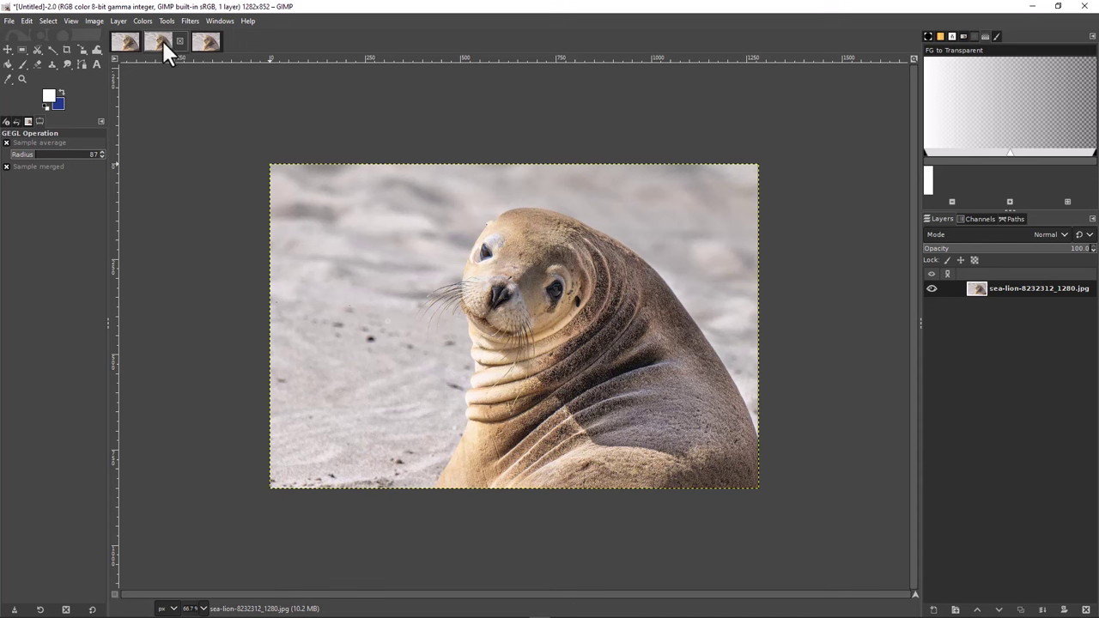
click(1058, 285)
right_click(1030, 301)
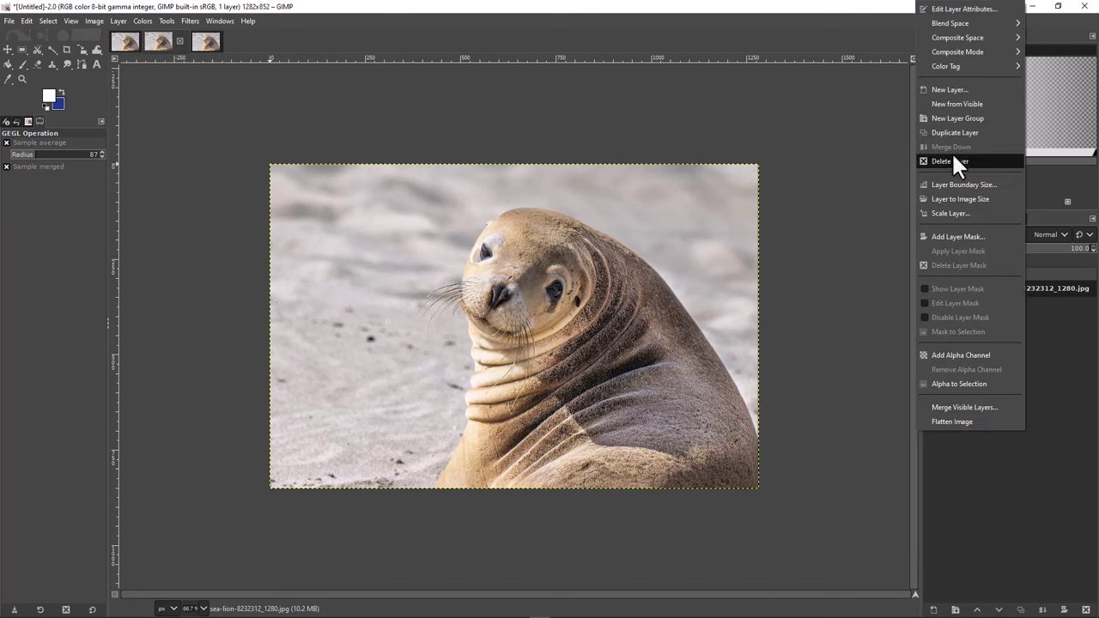
click(953, 134)
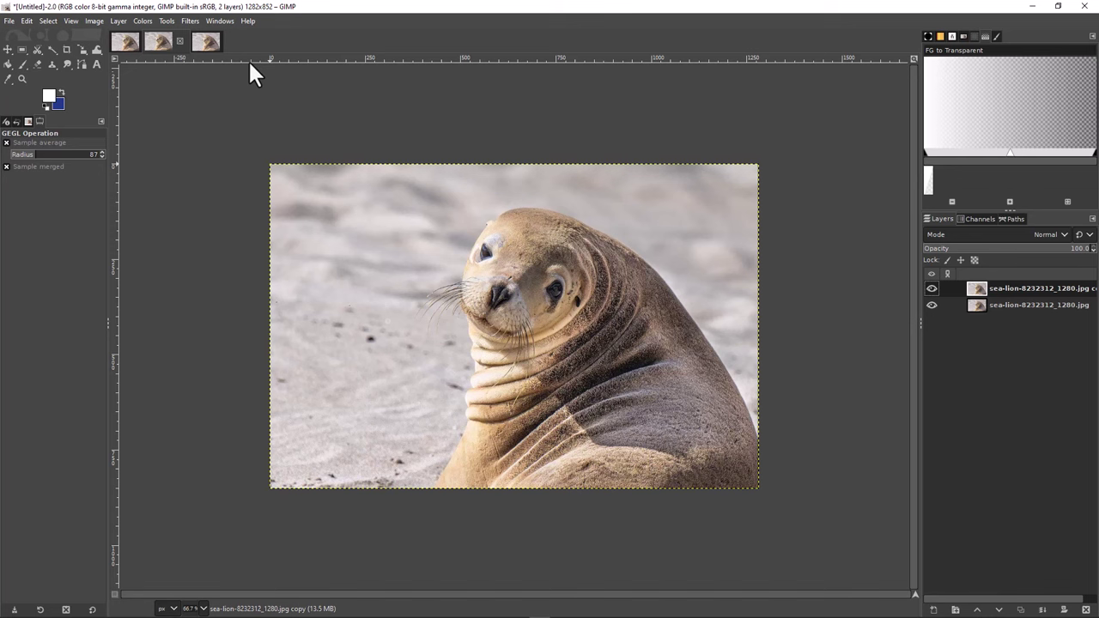
Apply the High Pass filter to the copied layer with Std. Dev. 4.0 and contrast 1.000.
click(189, 20)
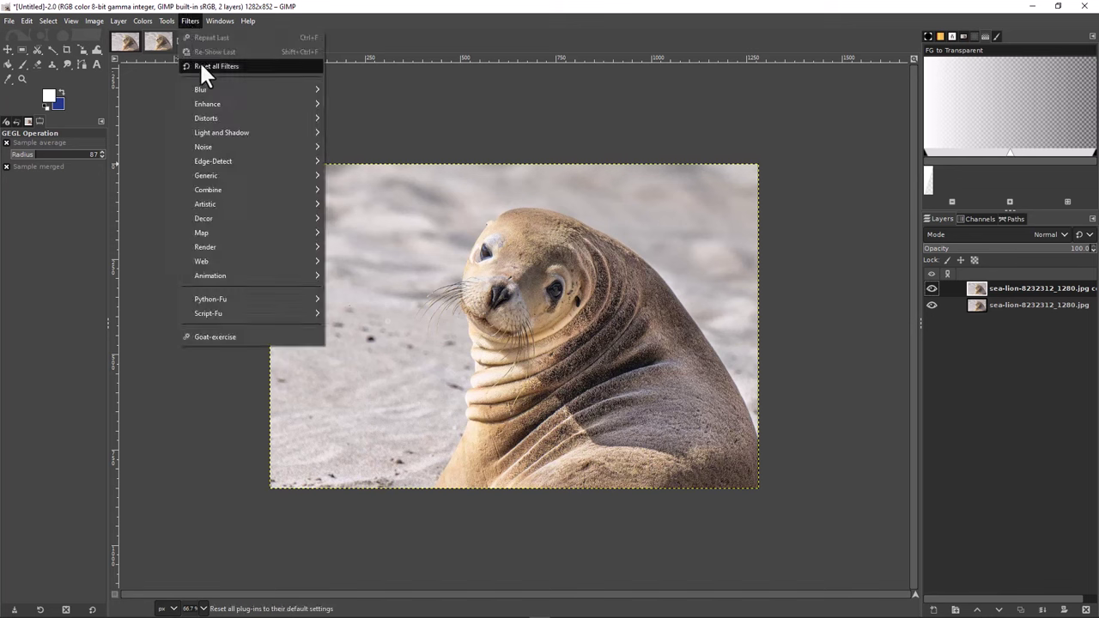
mouse_move(210, 104)
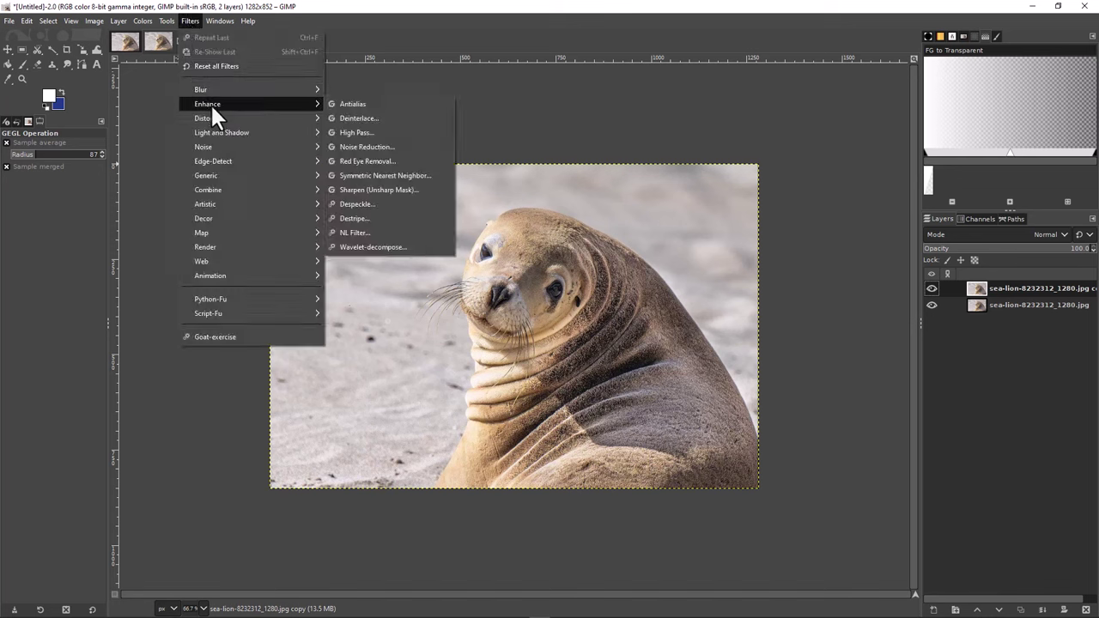
click(353, 133)
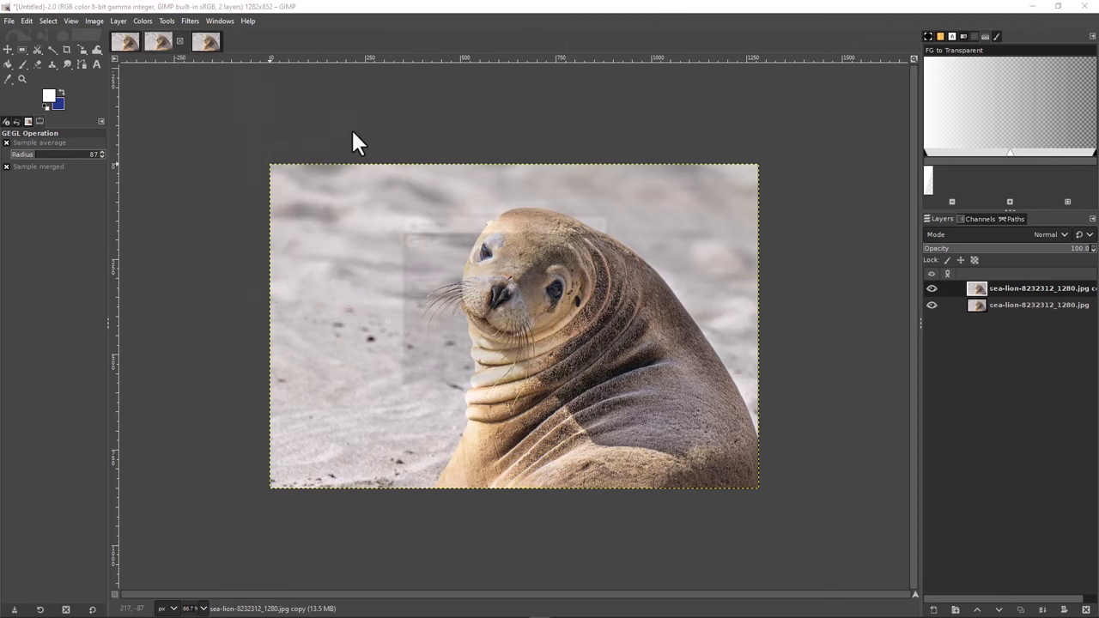
drag(542, 221, 516, 221)
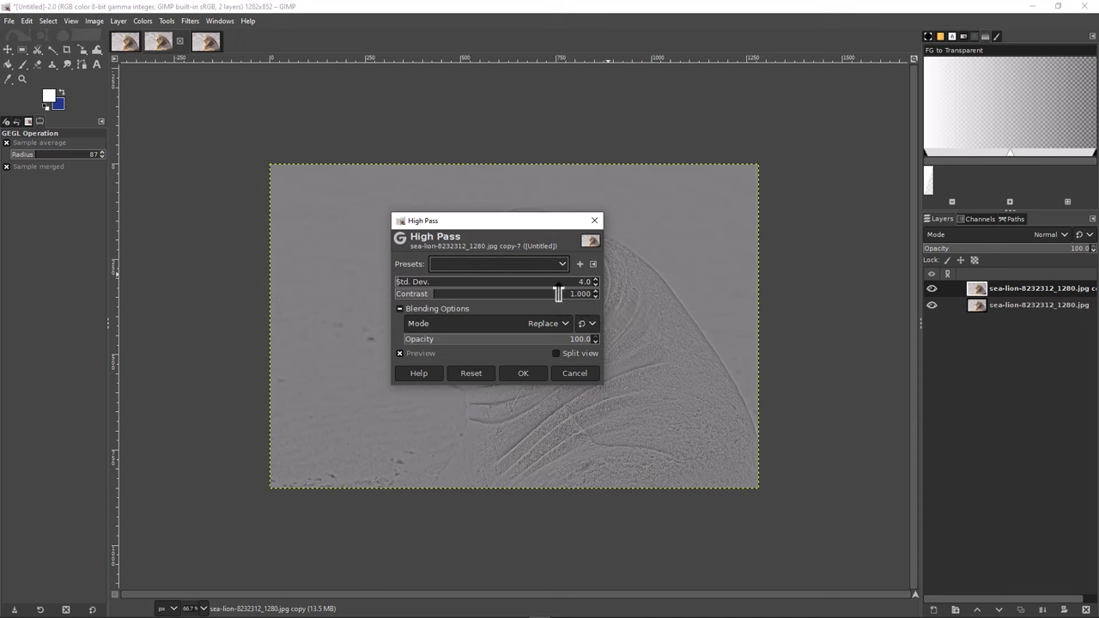
click(525, 373)
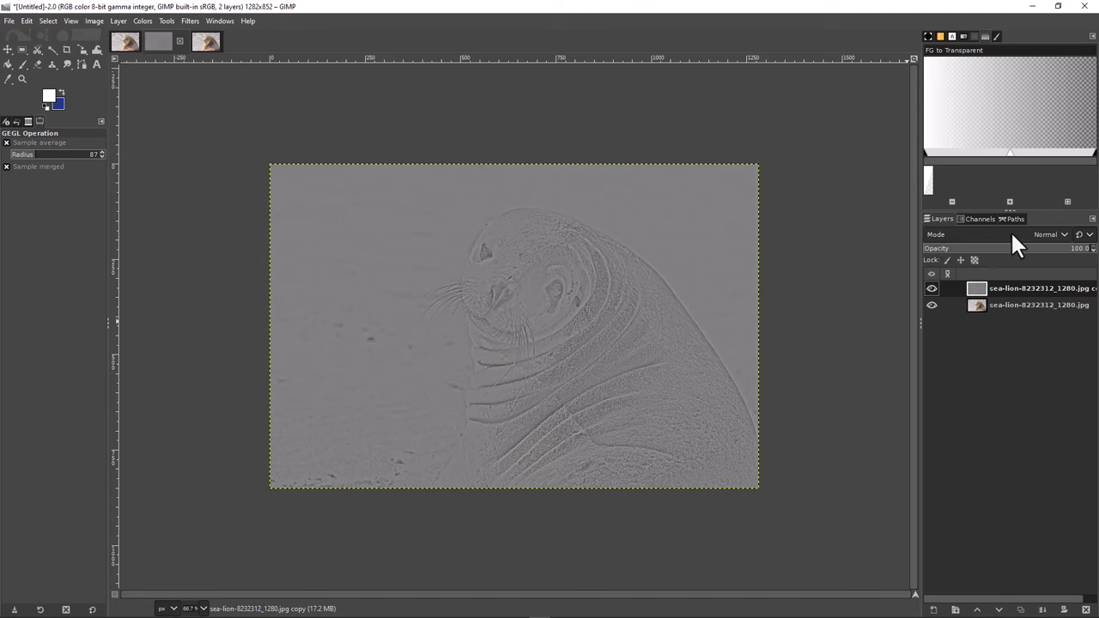
Set the high-pass layer's blend mode to Overlay and compare the image with that layer hidden and shown.
click(1060, 237)
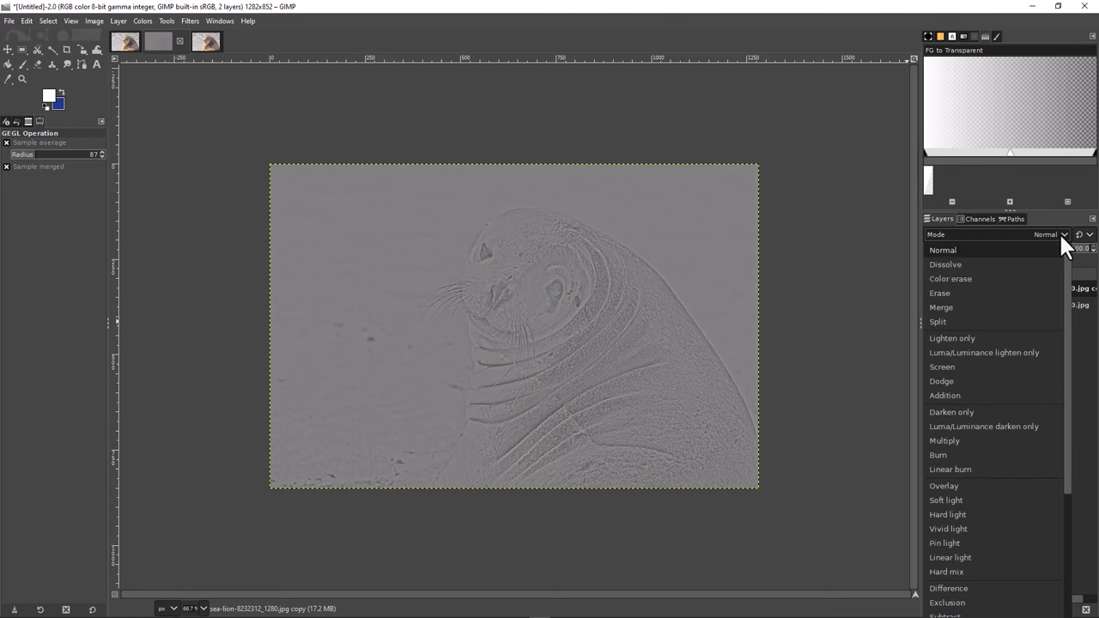
click(981, 486)
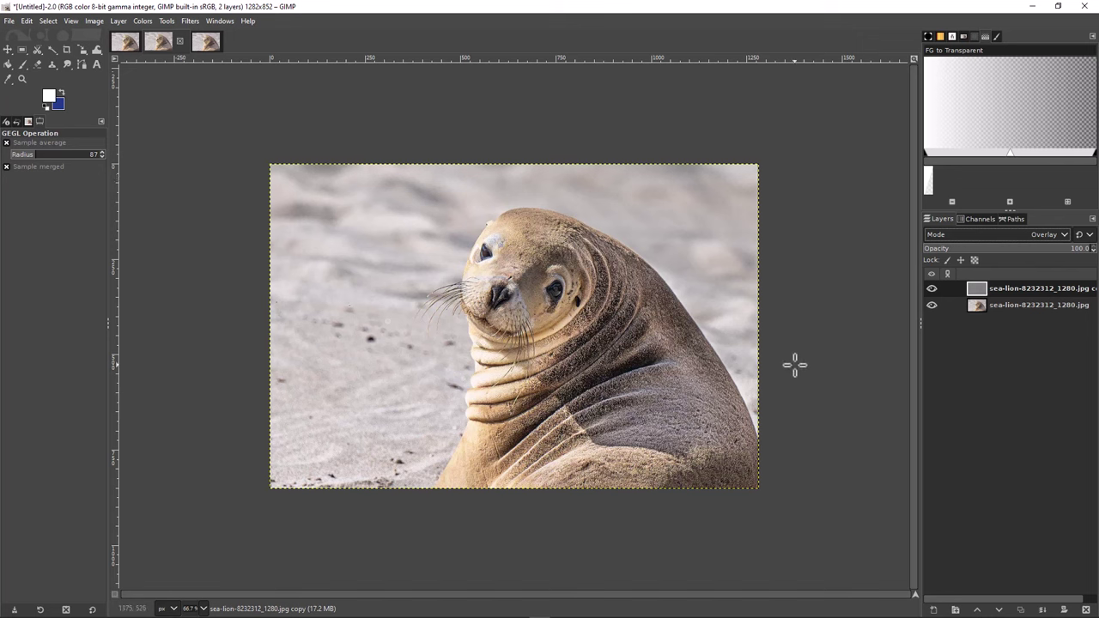
click(932, 288)
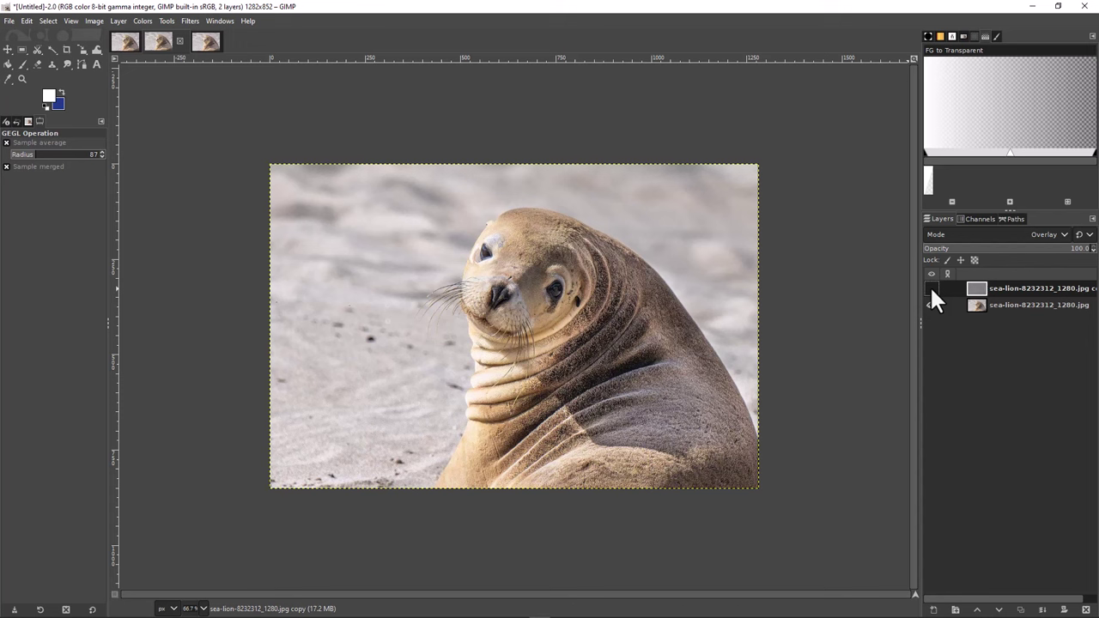
click(932, 289)
Decompose the second duplicate image into separate layers using the LAB color model.
click(202, 44)
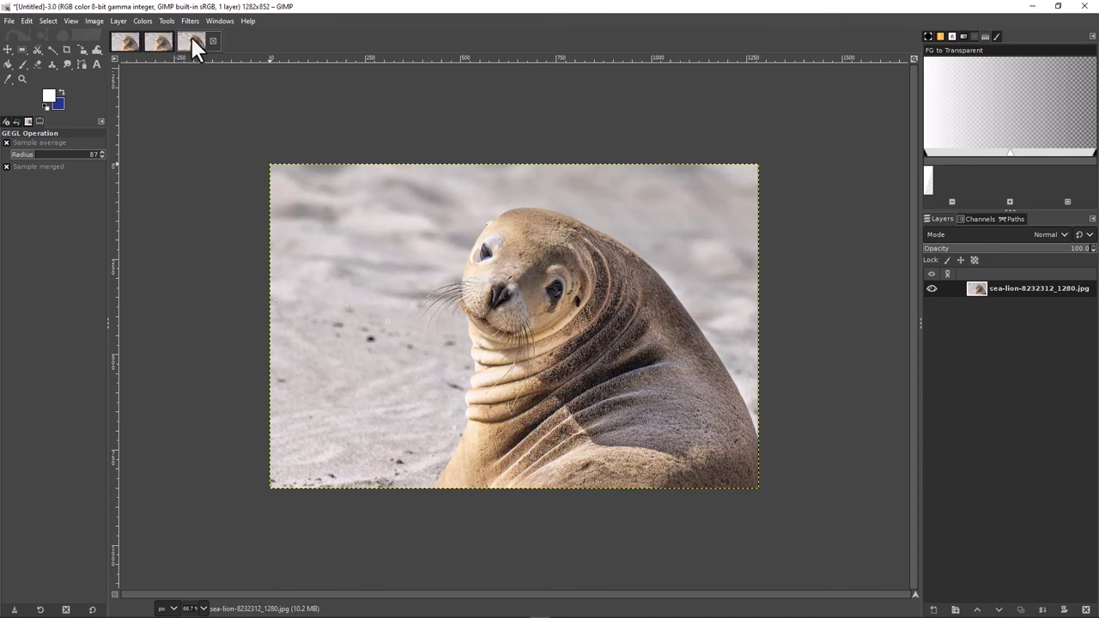
click(142, 20)
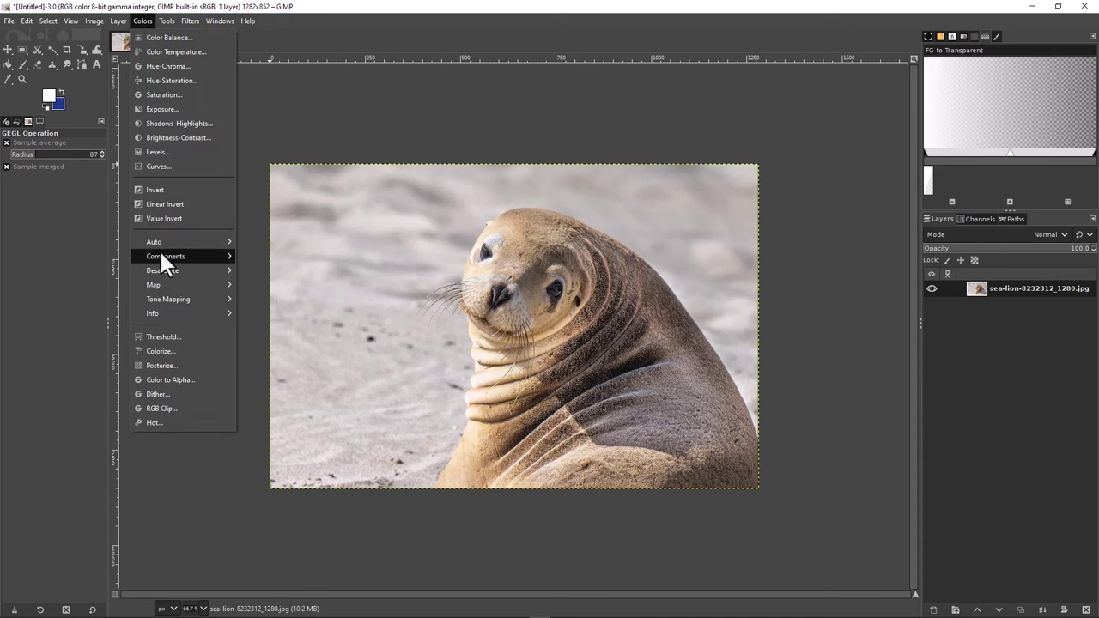
mouse_move(165, 254)
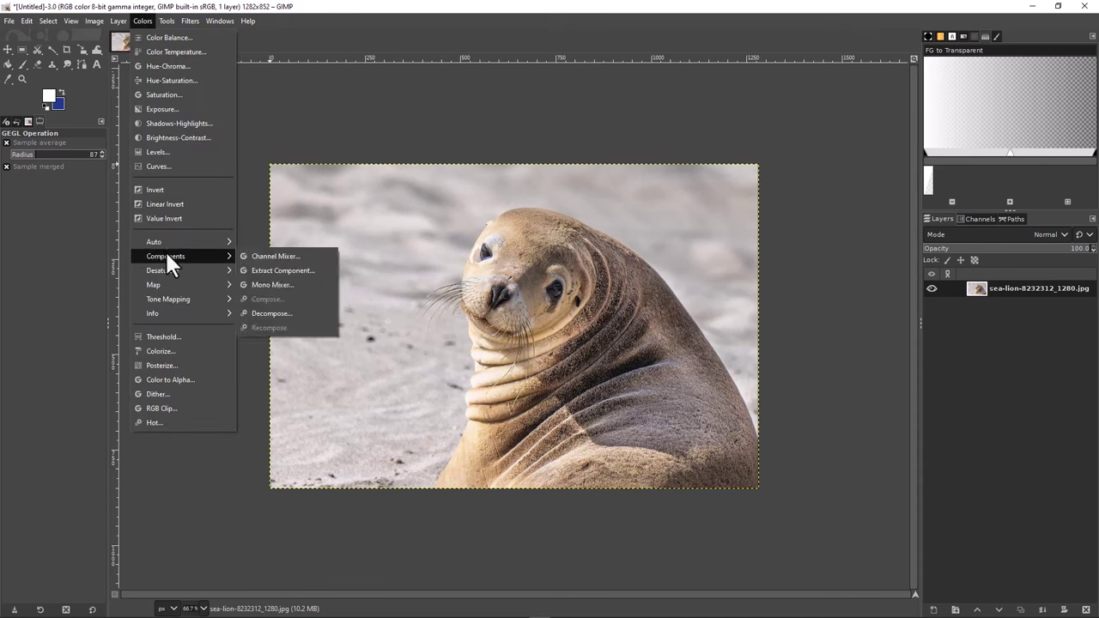
click(256, 311)
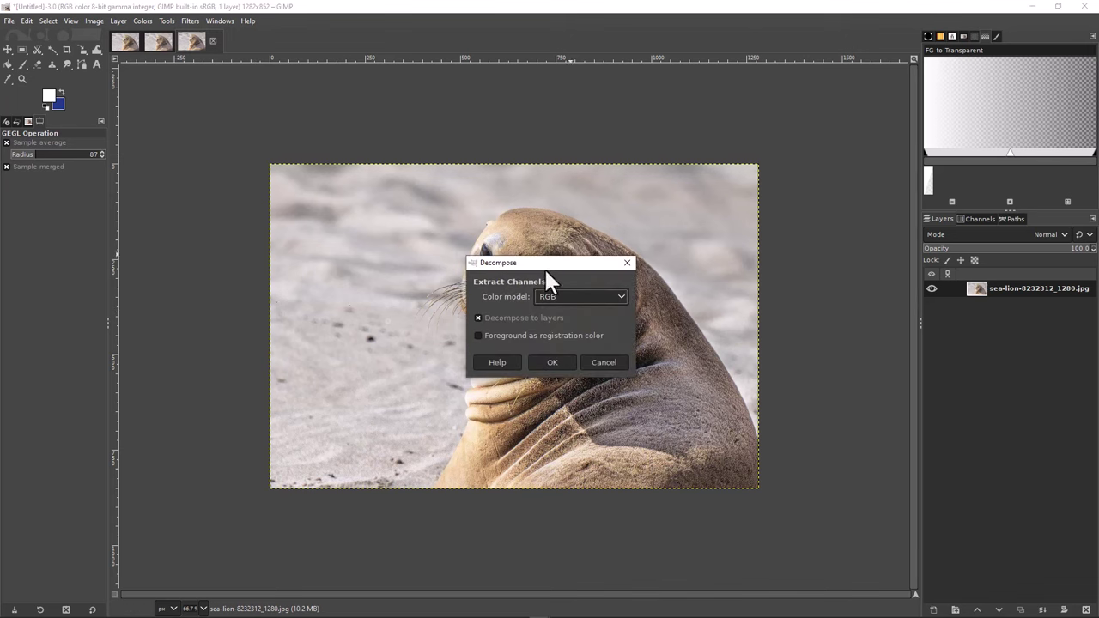
drag(559, 273, 530, 243)
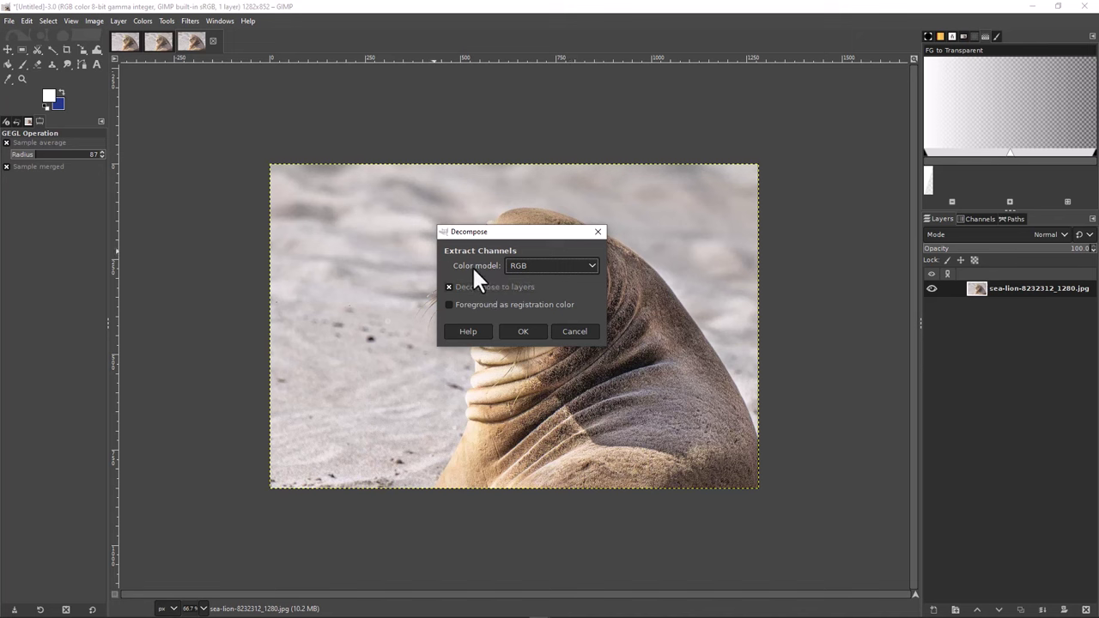
click(559, 264)
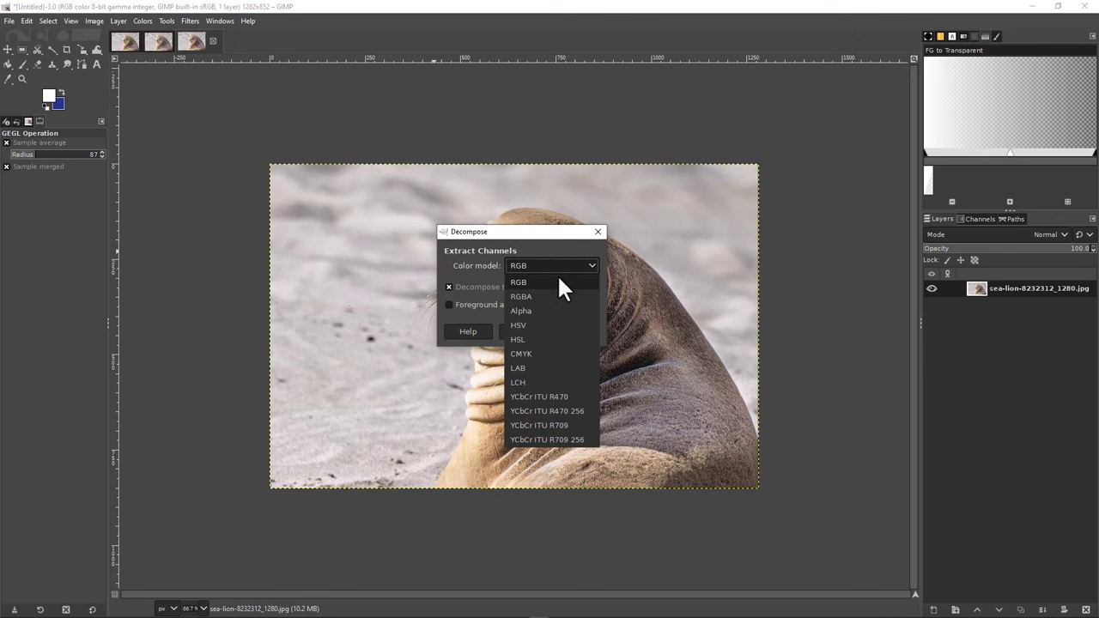
click(541, 379)
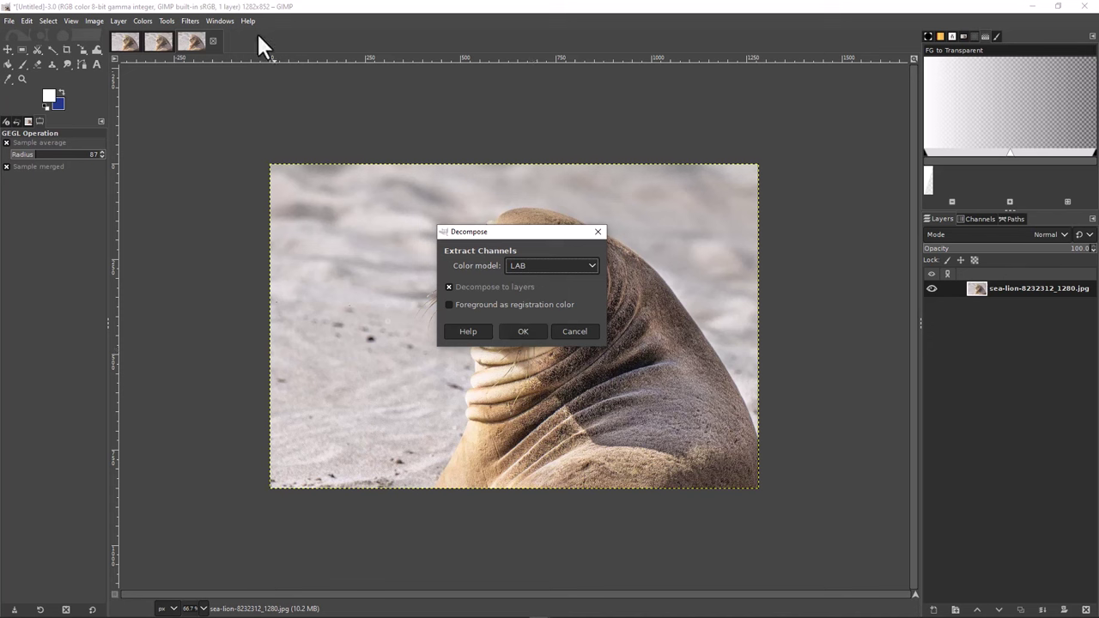
click(522, 330)
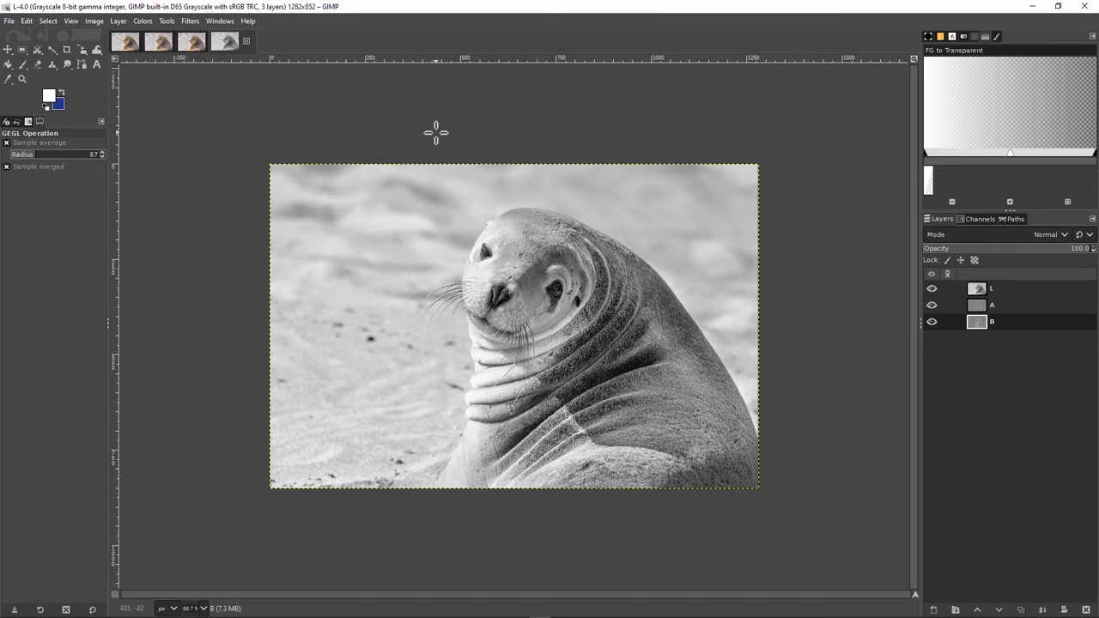
Sharpen the L layer with Sharpen (Unsharp Mask), adjusting its radius and amount.
click(1017, 289)
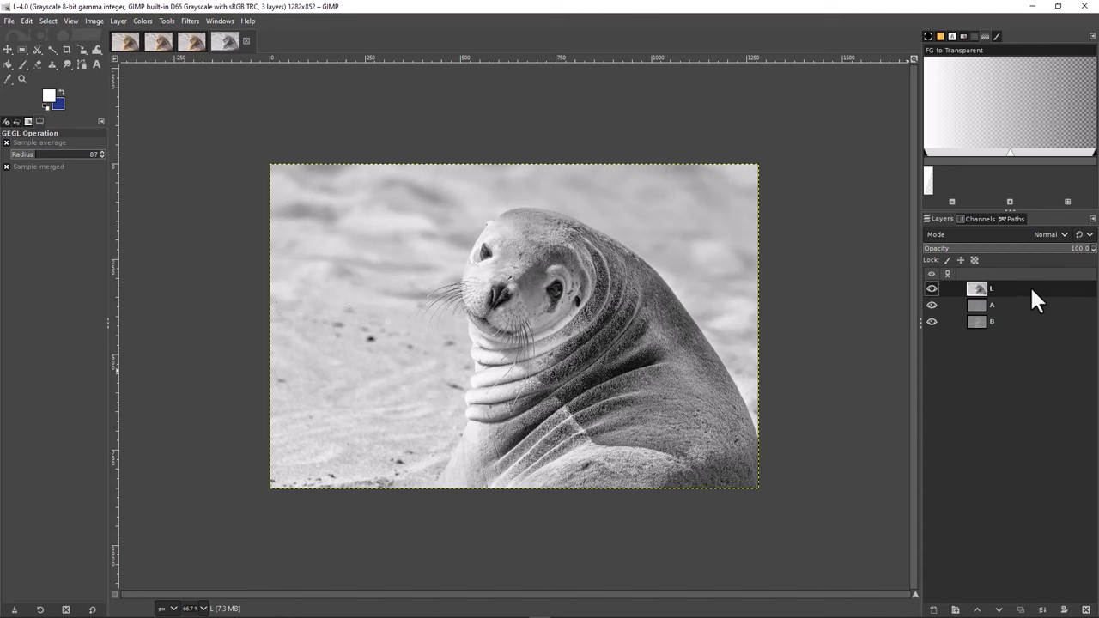
click(190, 21)
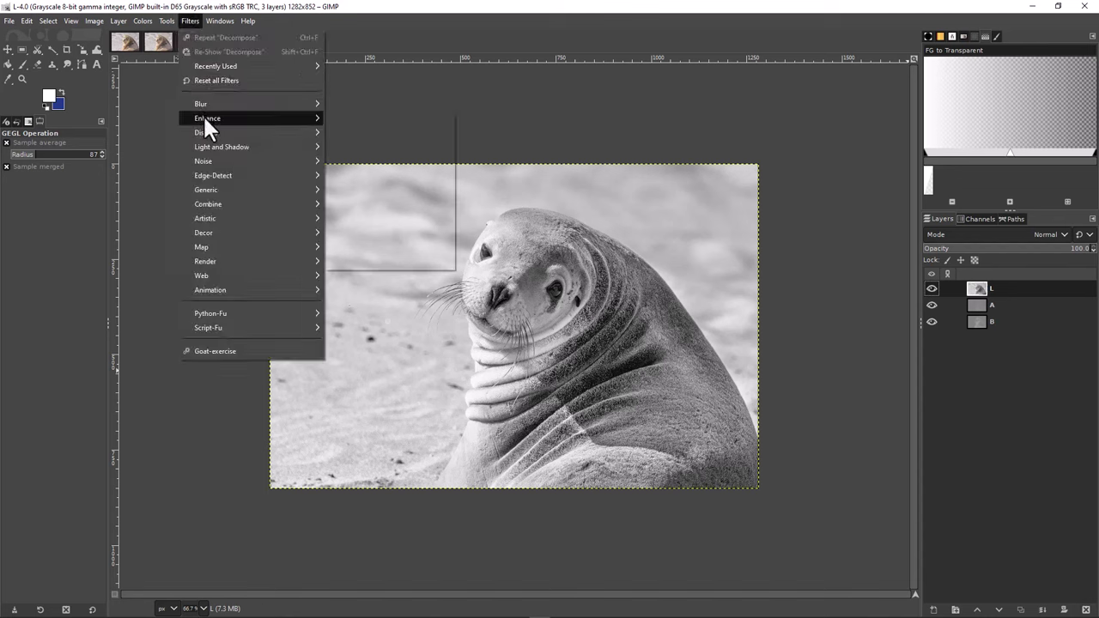
mouse_move(203, 114)
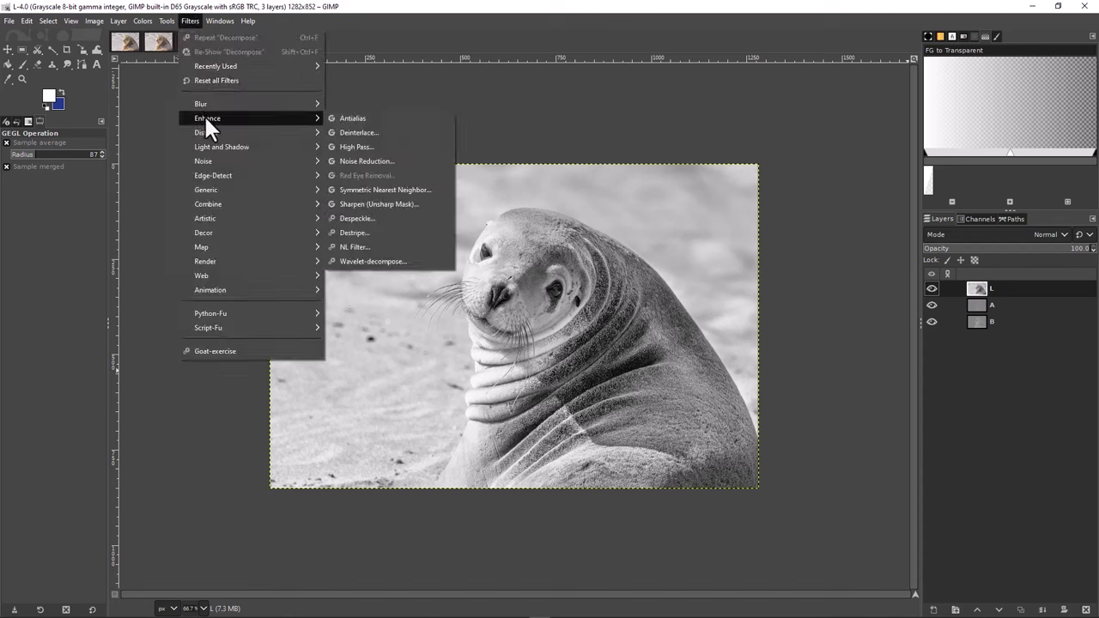
click(354, 204)
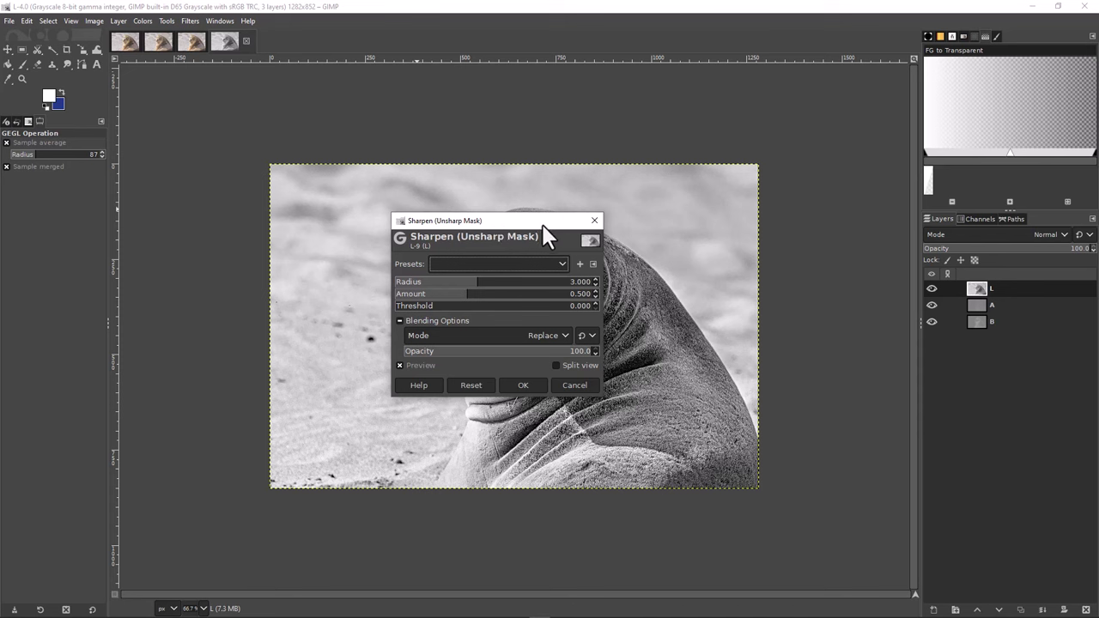
click(595, 280)
click(595, 281)
click(595, 291)
click(523, 385)
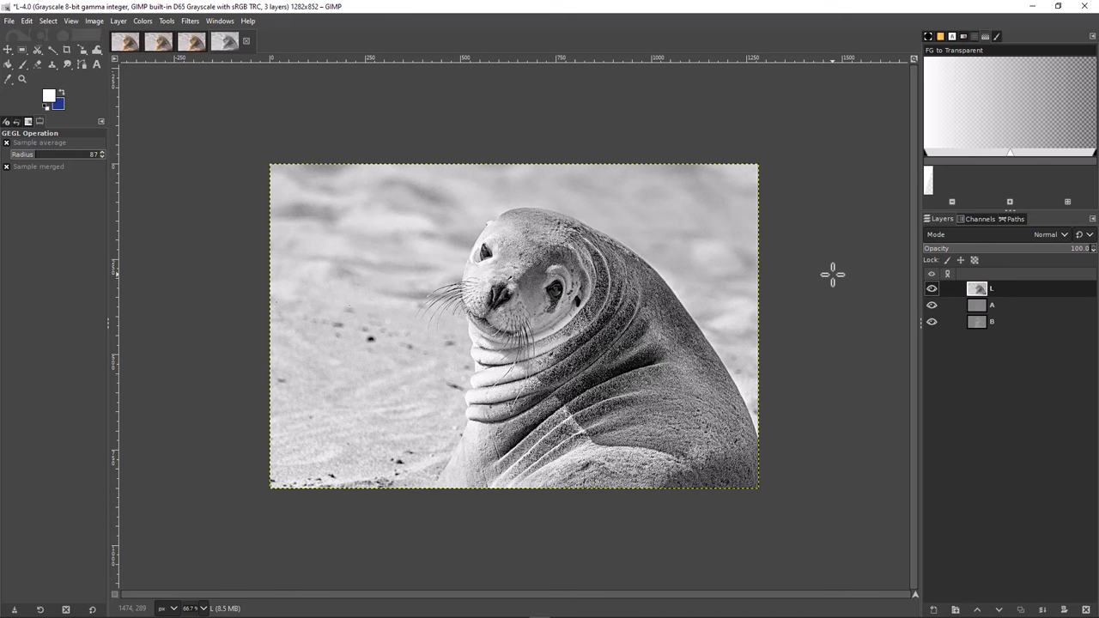
Recompose the LAB layers into the second duplicate image and close the grayscale decomposition, discarding its changes.
click(142, 20)
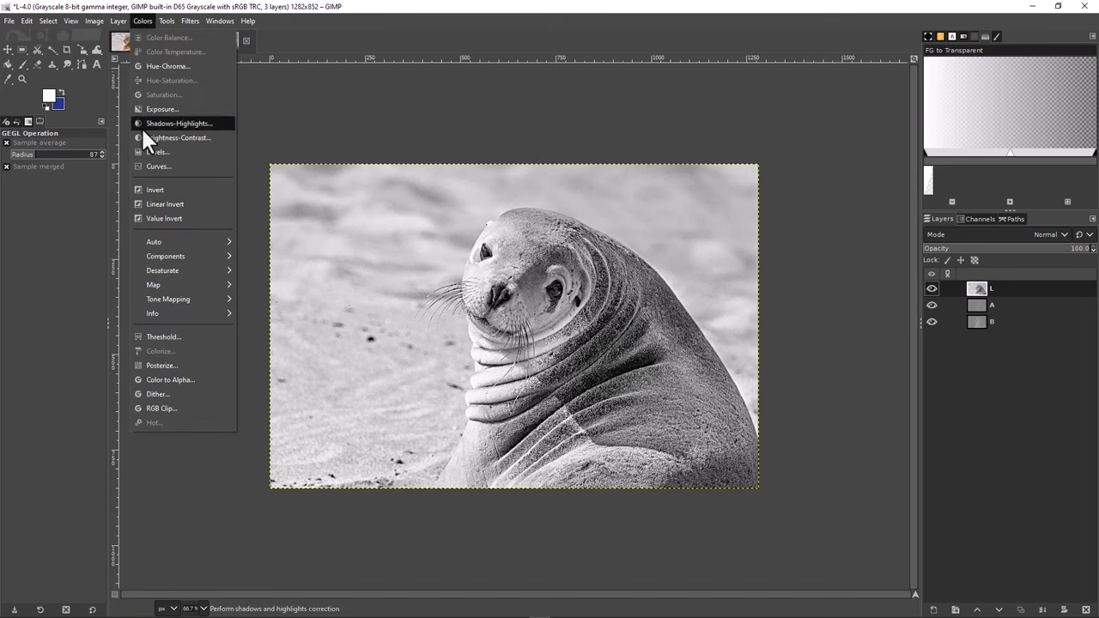
mouse_move(159, 257)
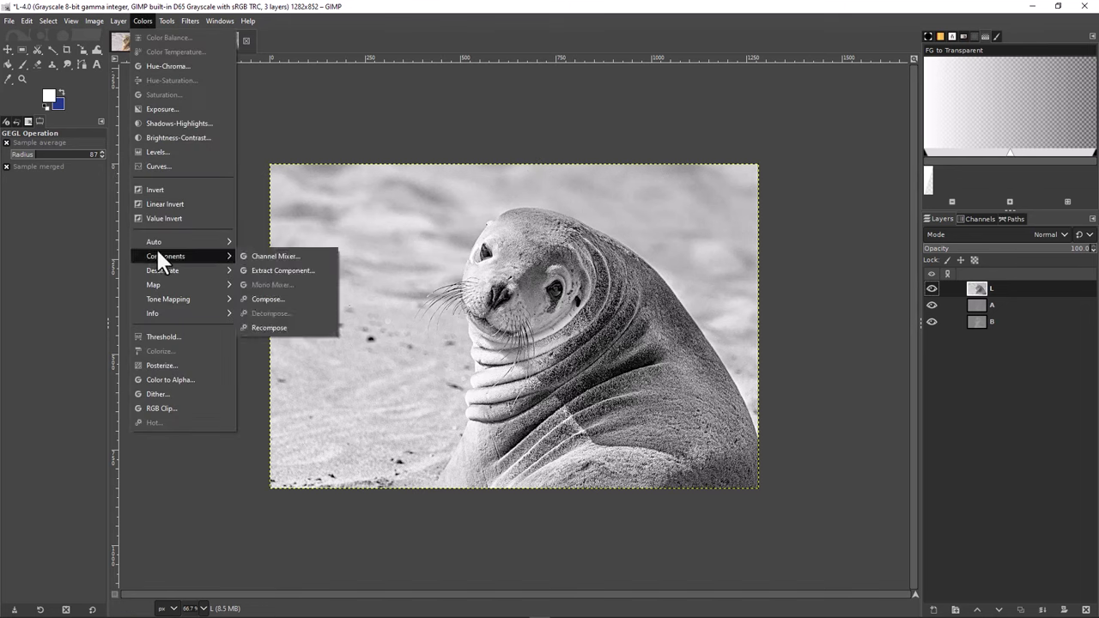
click(266, 327)
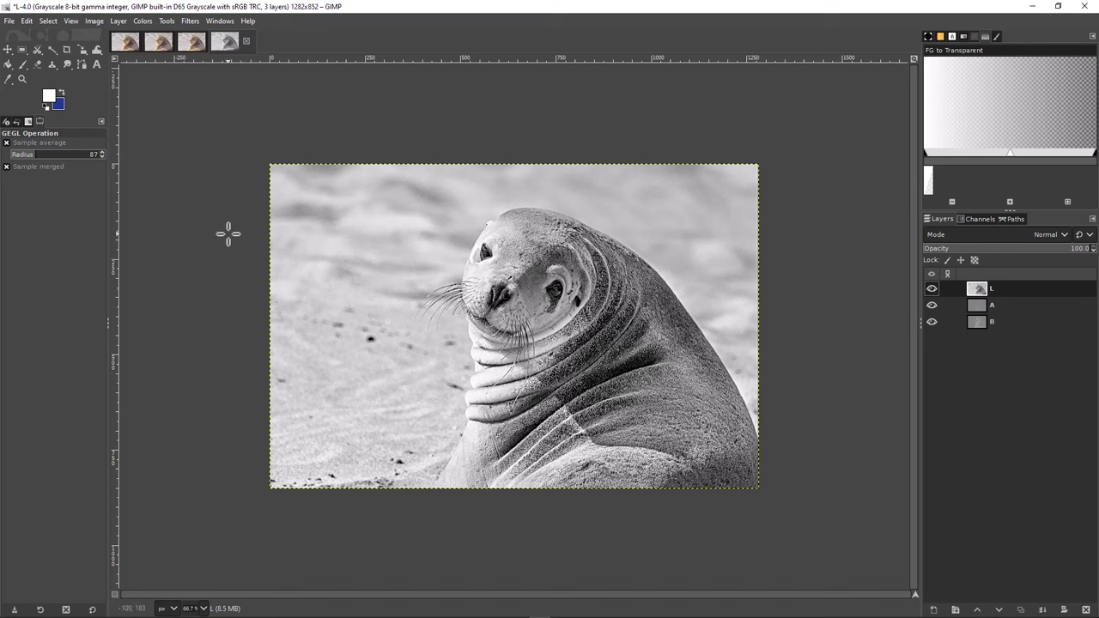
click(245, 41)
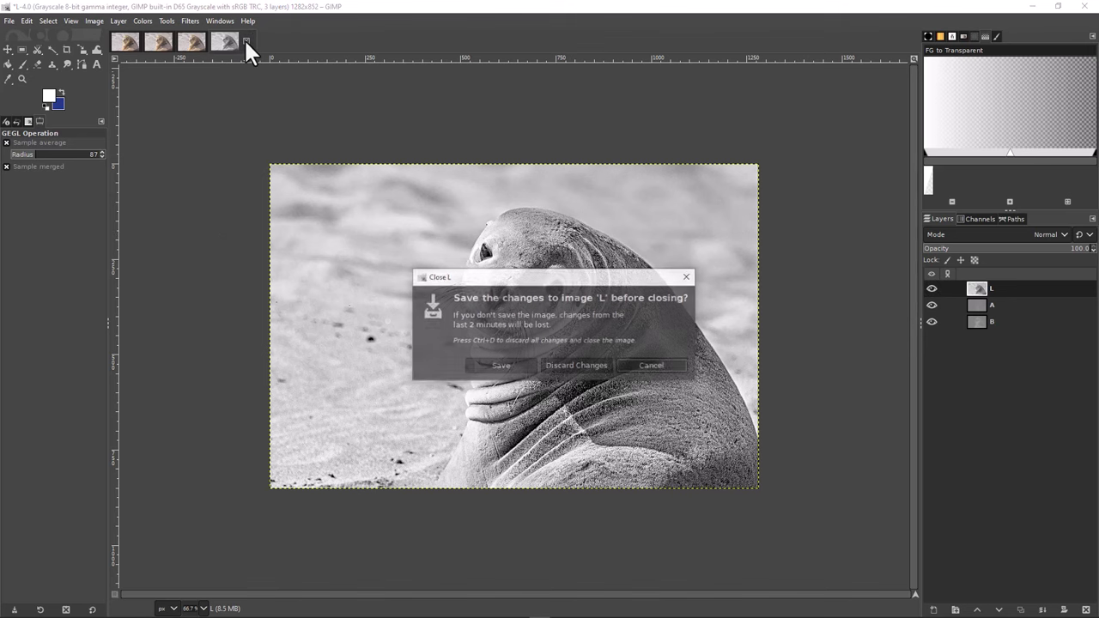
click(564, 362)
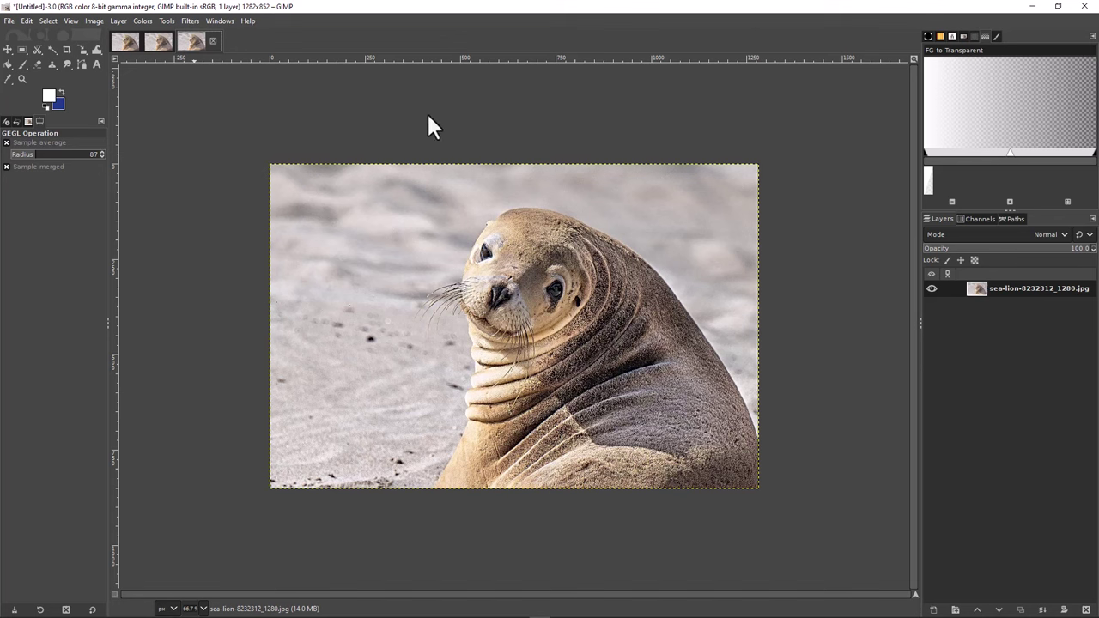
Compare the LAB-sharpened image with the original photo and with the High Pass overlay version, alternating between the open images.
click(120, 45)
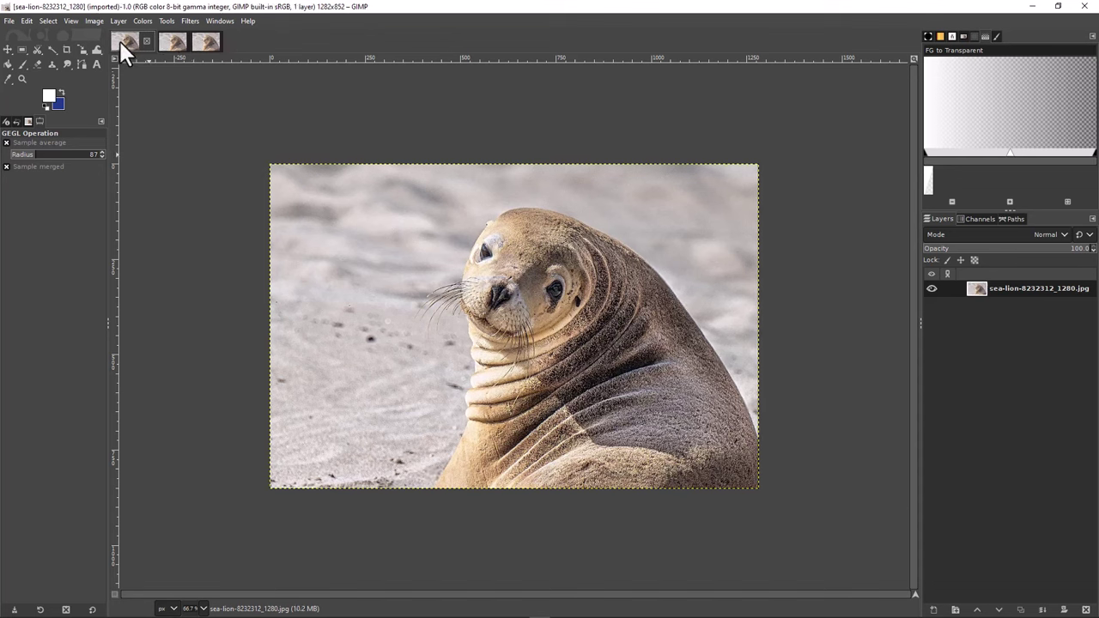
click(204, 46)
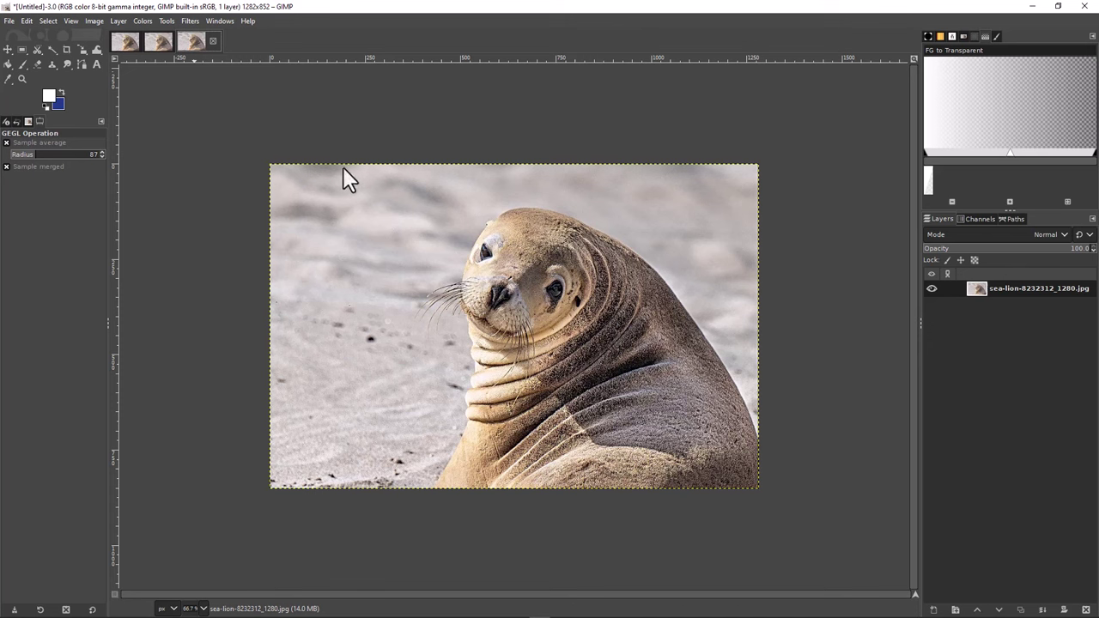
click(158, 44)
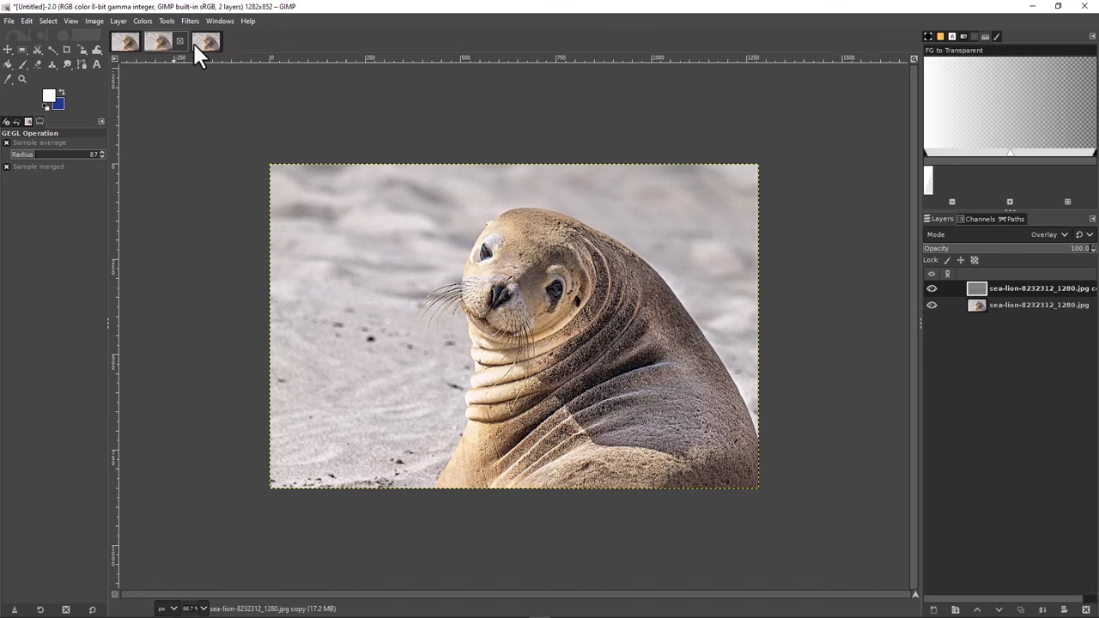
click(198, 43)
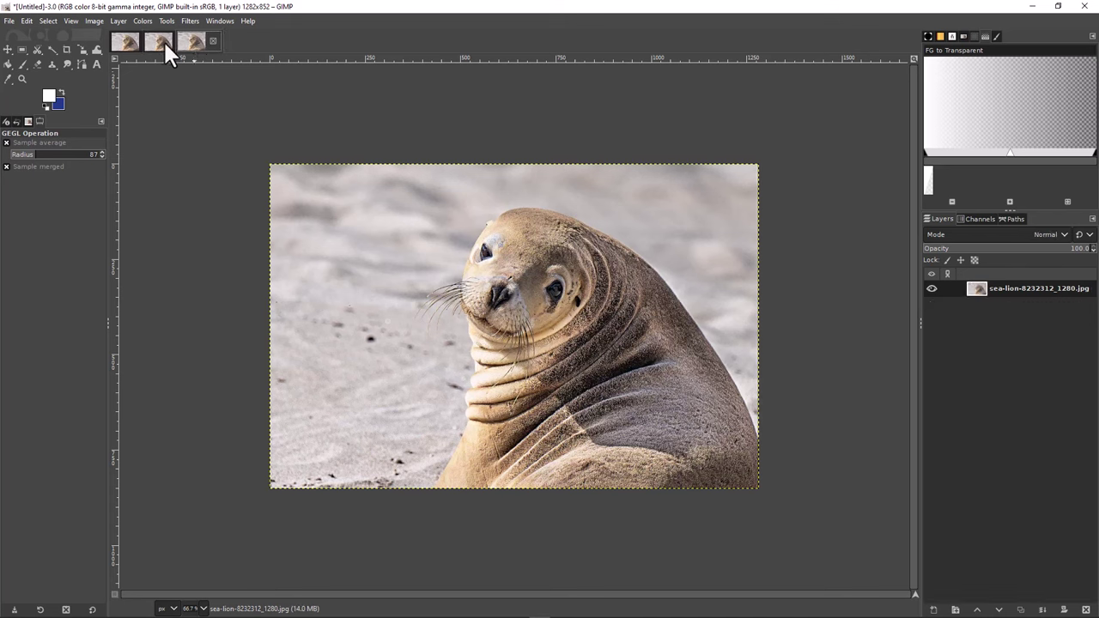
click(158, 45)
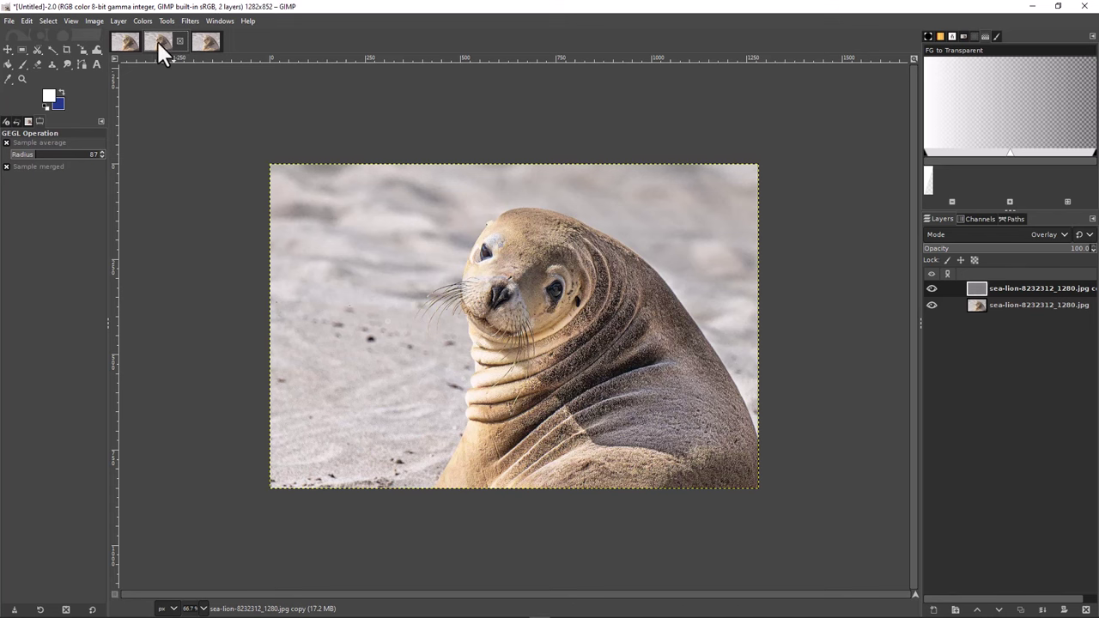
click(197, 43)
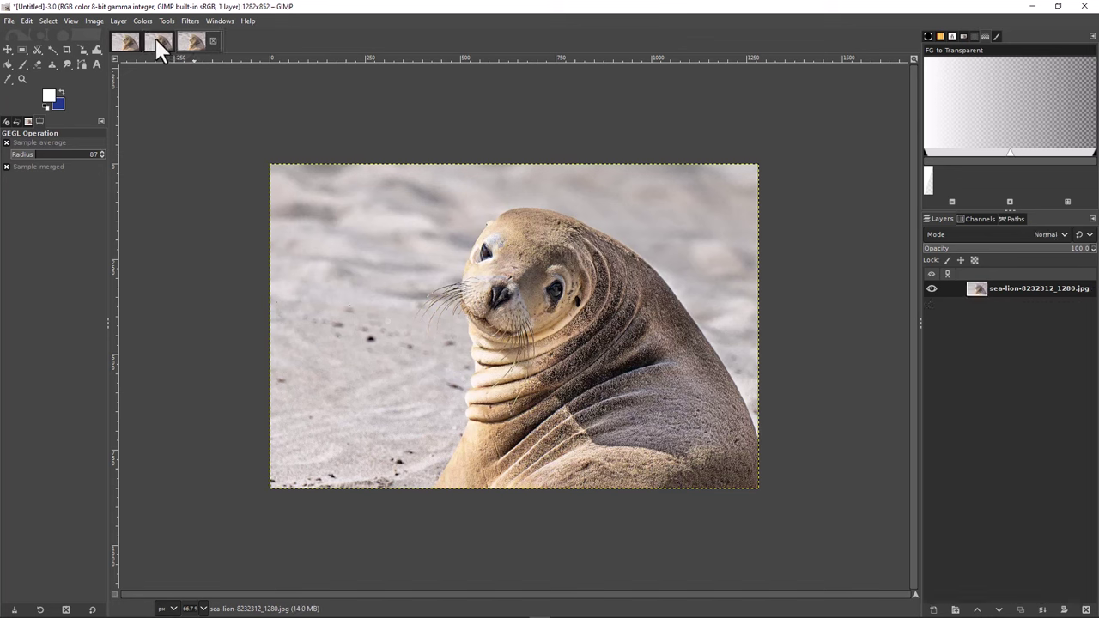
click(156, 40)
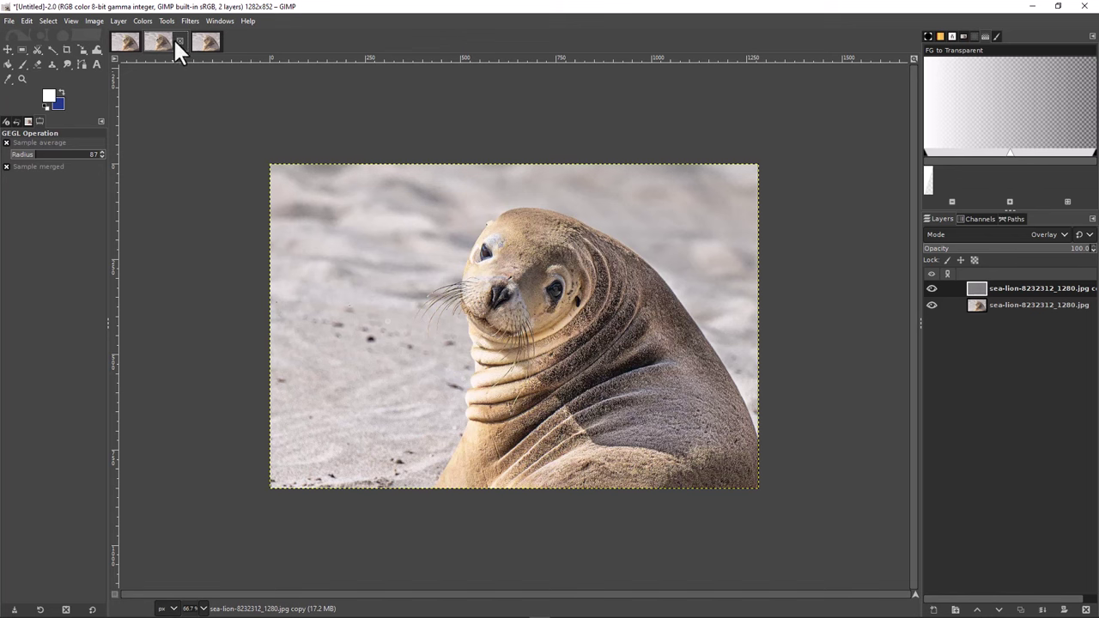